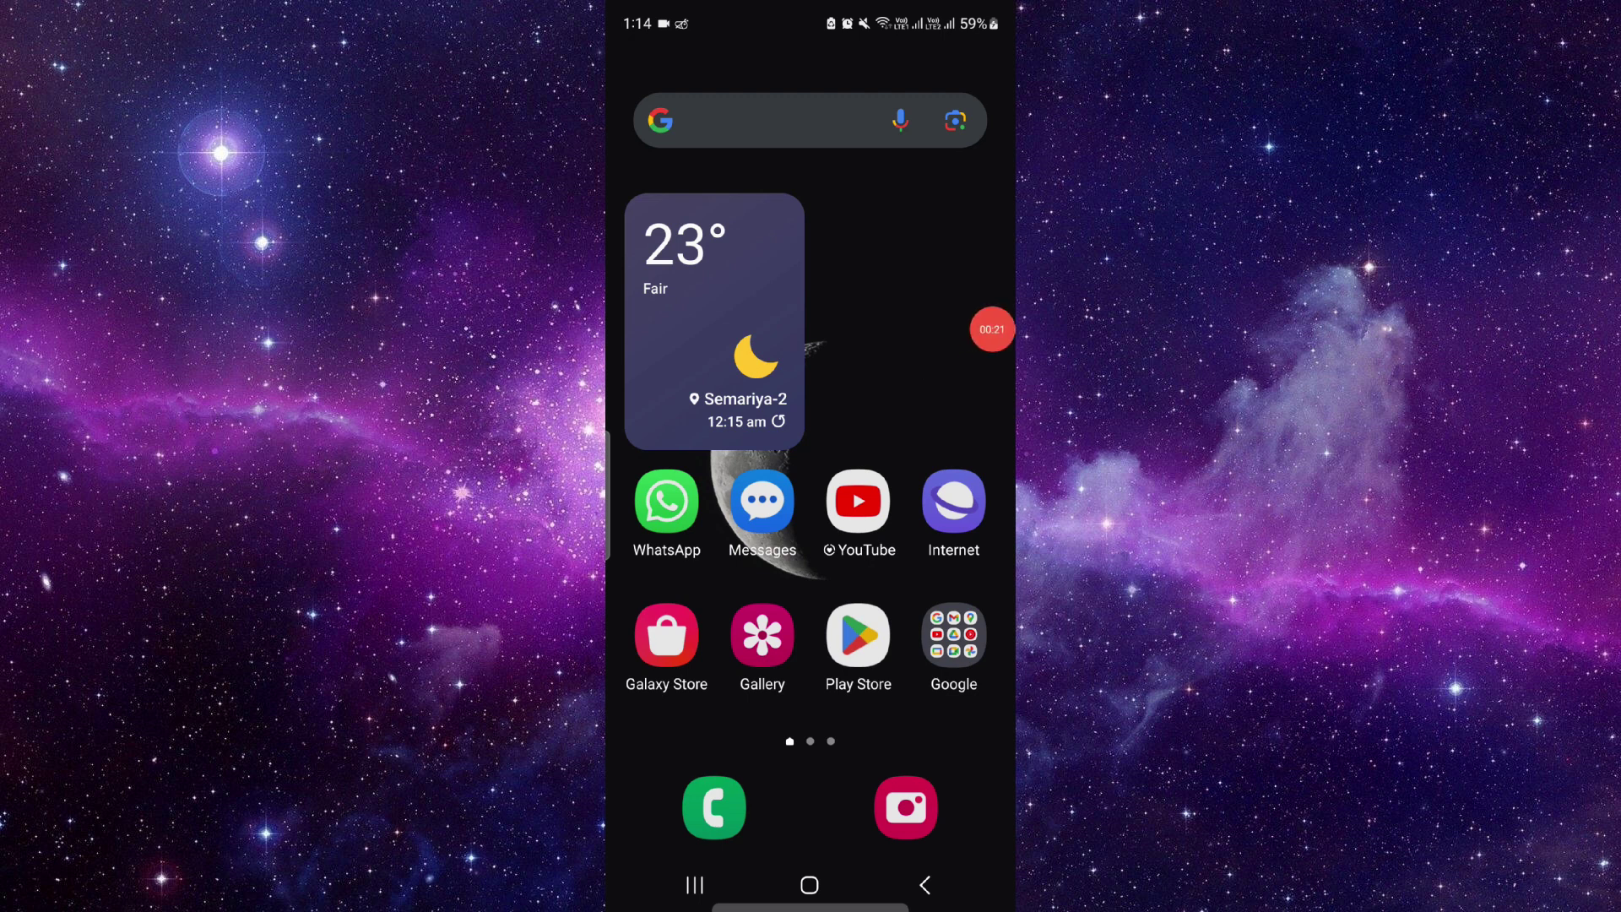
Launch the Play Store and search for 'pp app'.
left_click(858, 636)
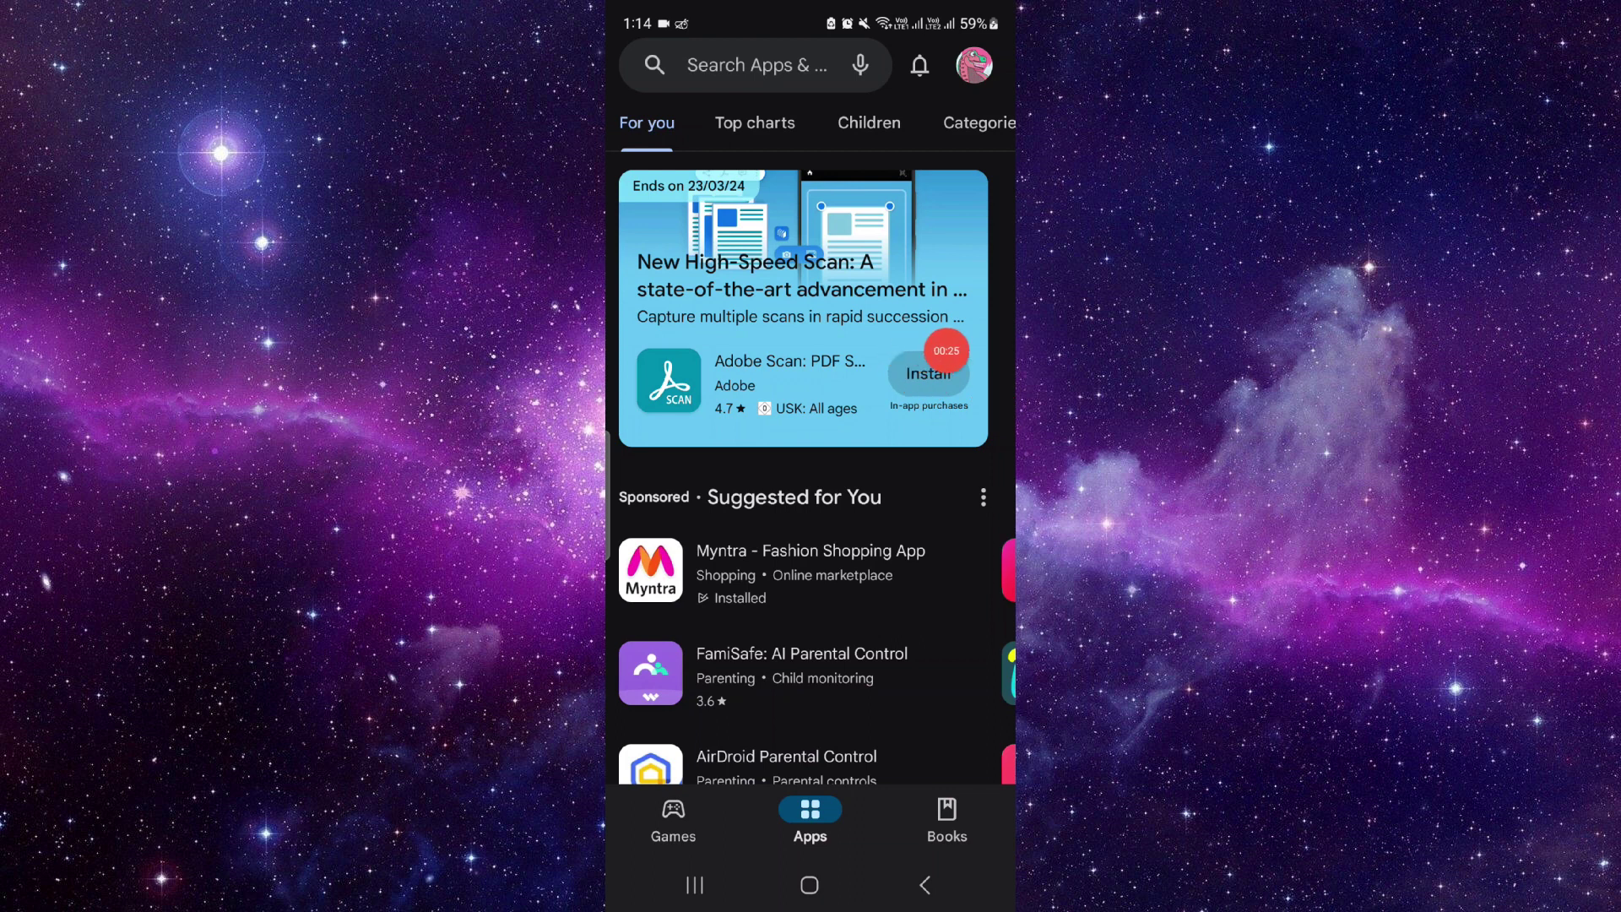
left_click(757, 65)
type("p")
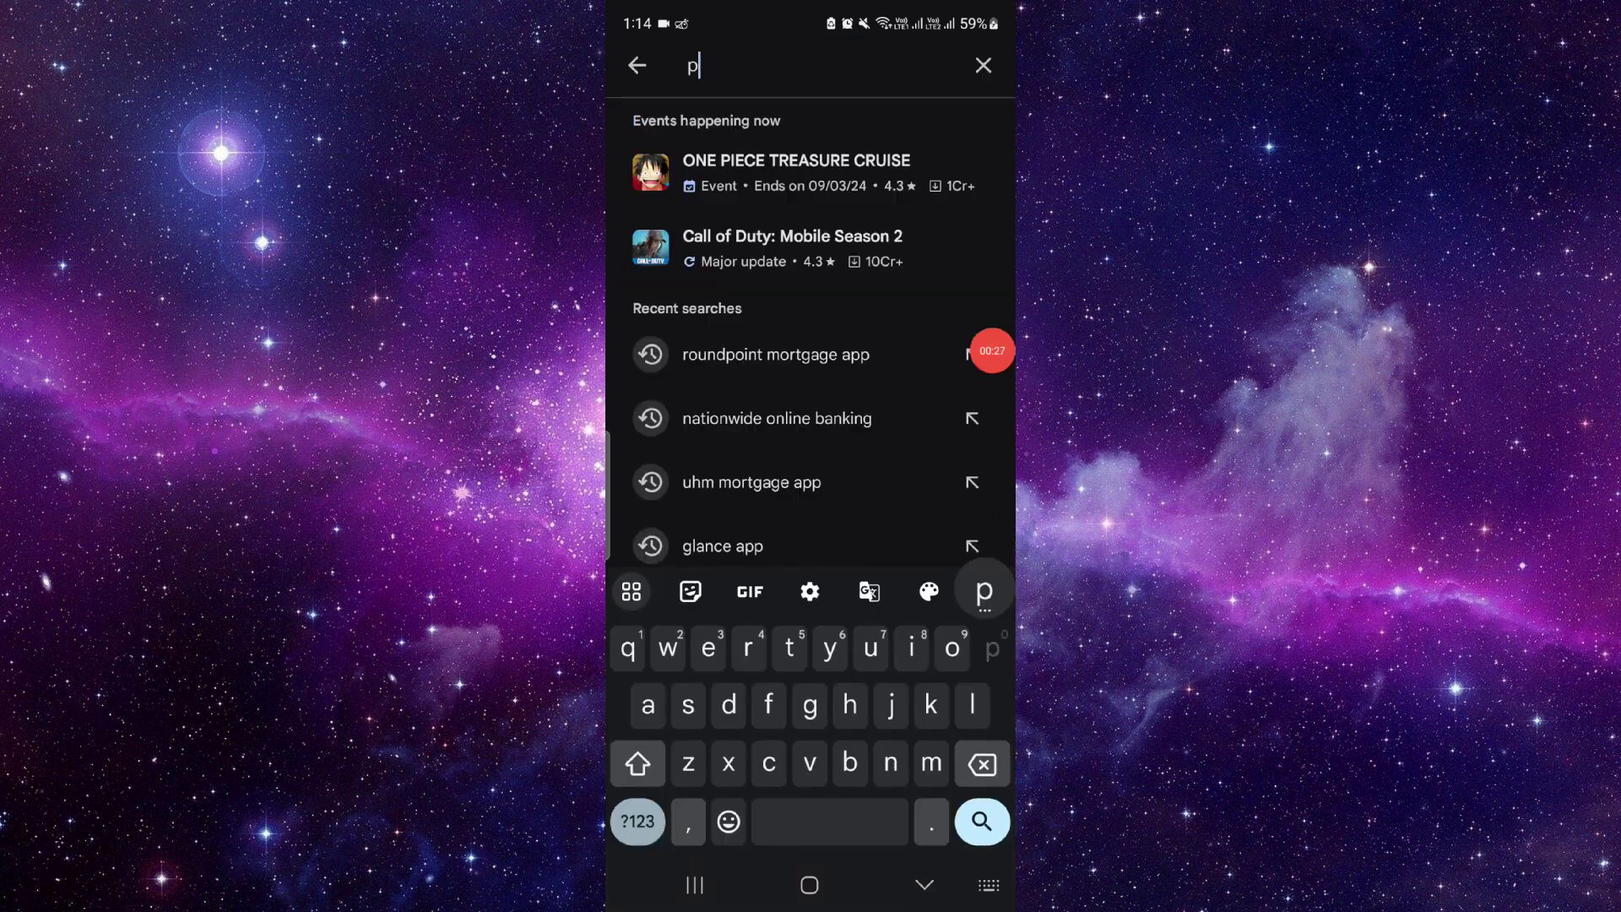
type("p app")
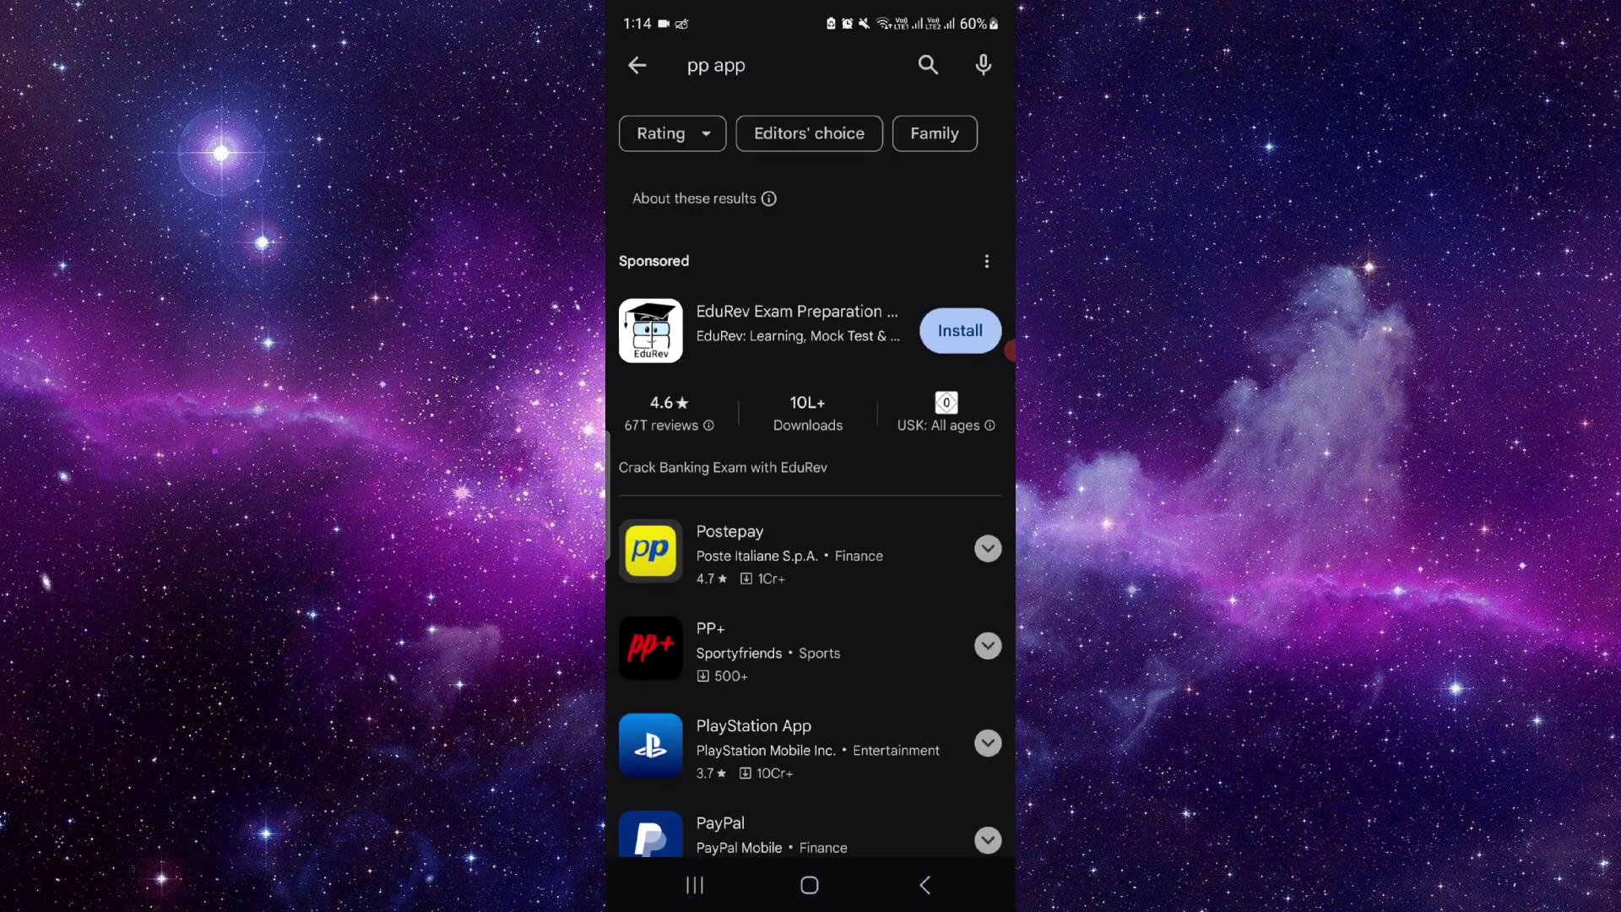
scroll(811, 570, "down", 1)
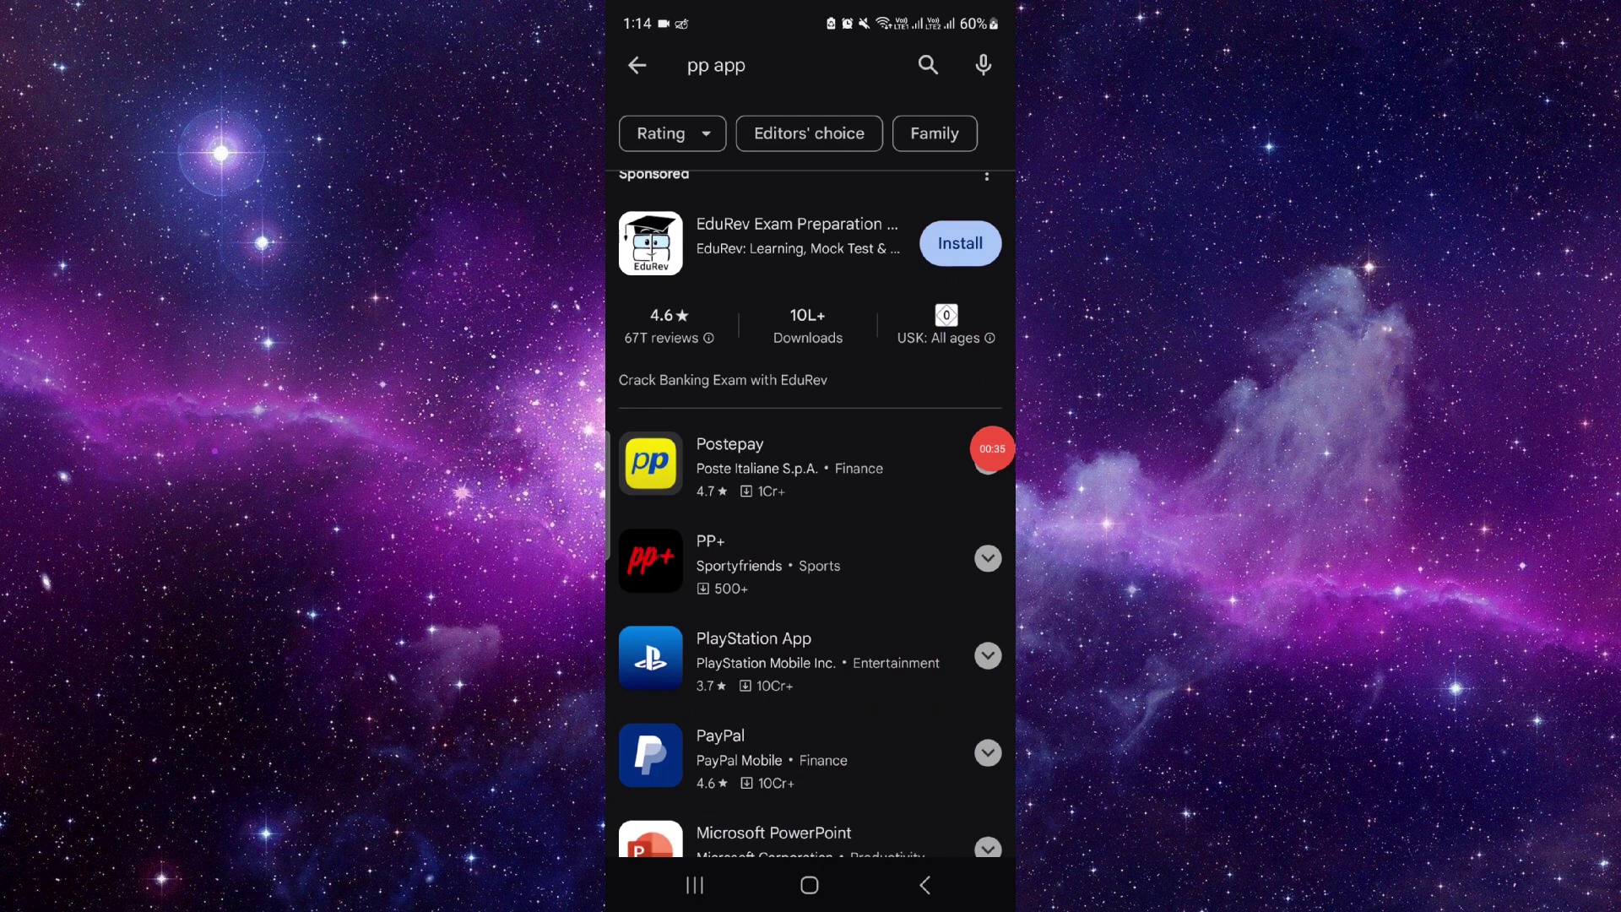
Open Sportyfriends' PP+ app page and start installing it.
left_click(761, 562)
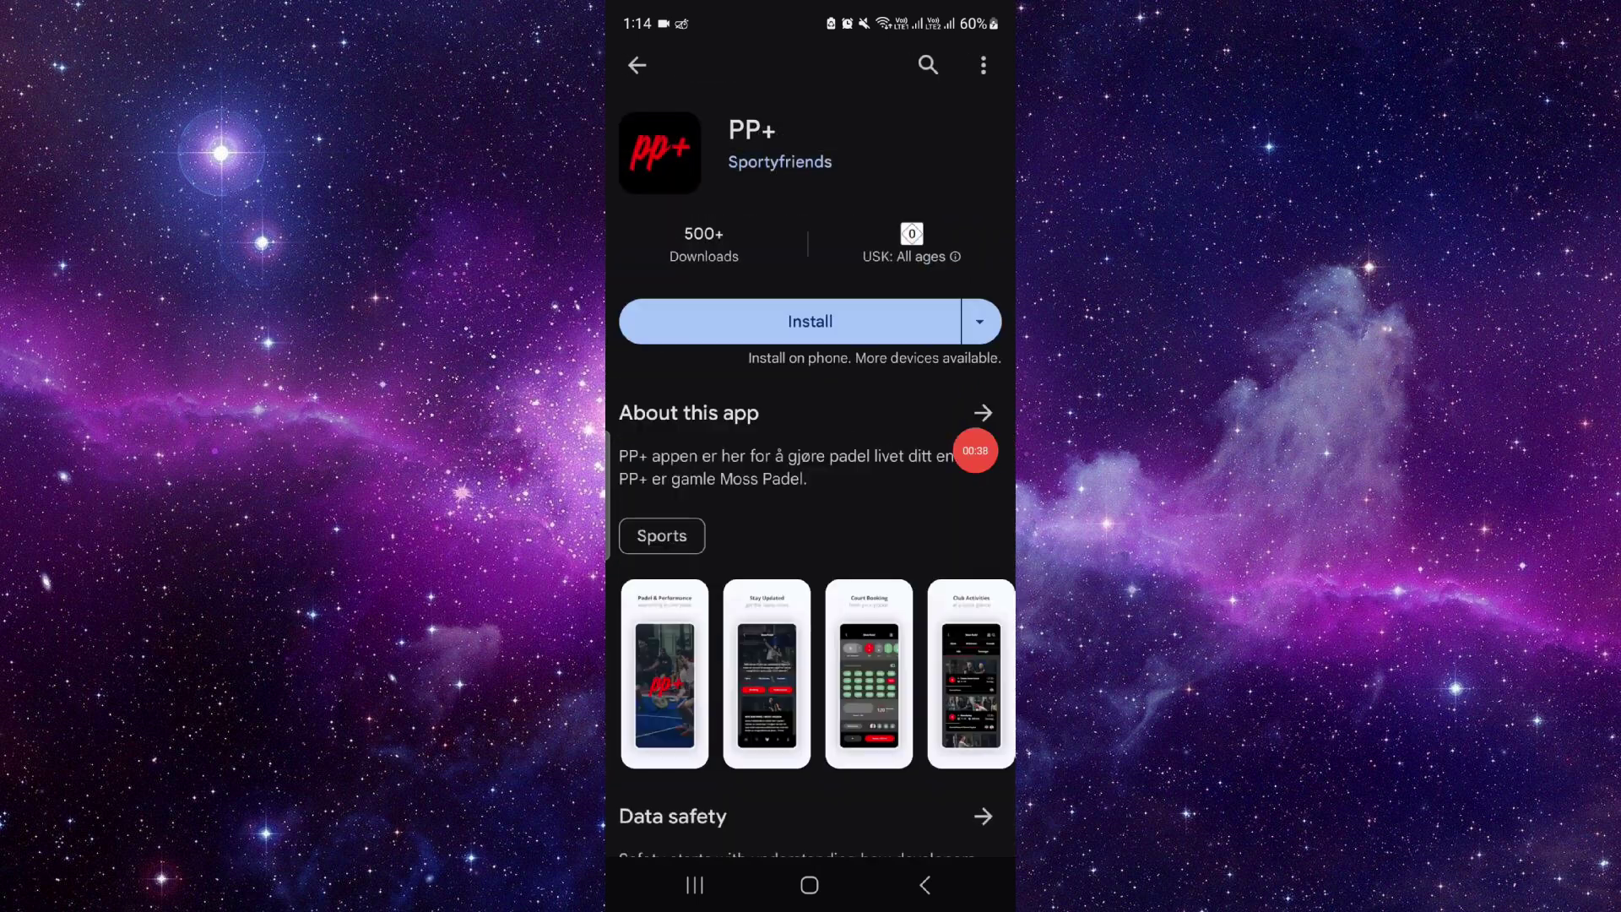
left_click(810, 321)
scroll(811, 508, "down", 2)
scroll(811, 508, "up", 1)
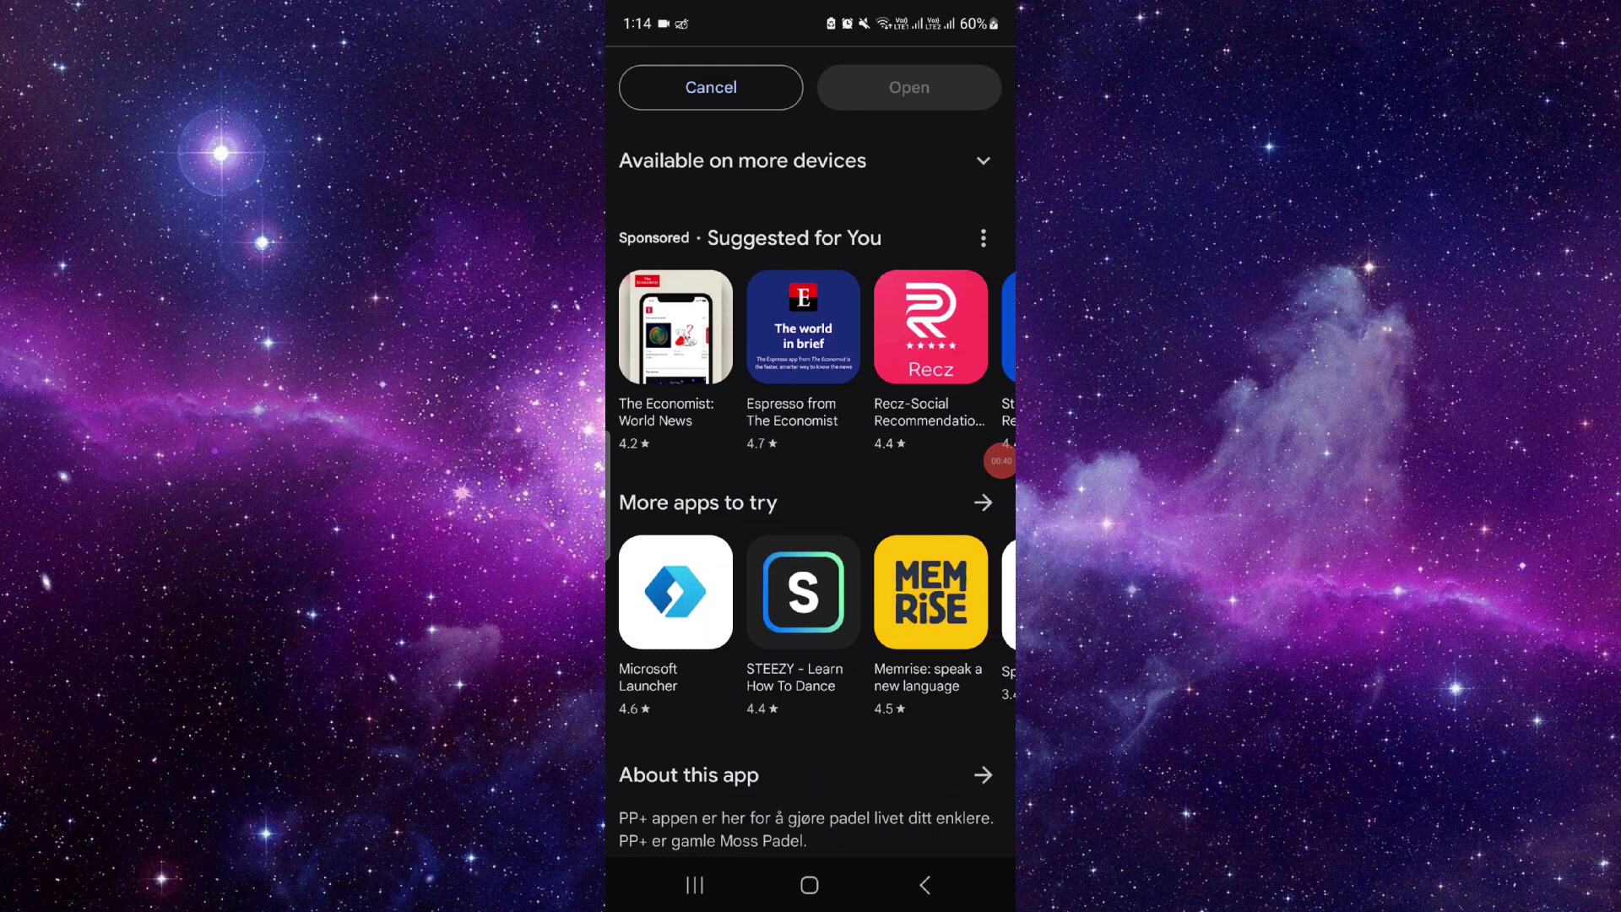
scroll(810, 507, "down", 5)
scroll(812, 508, "down", 5)
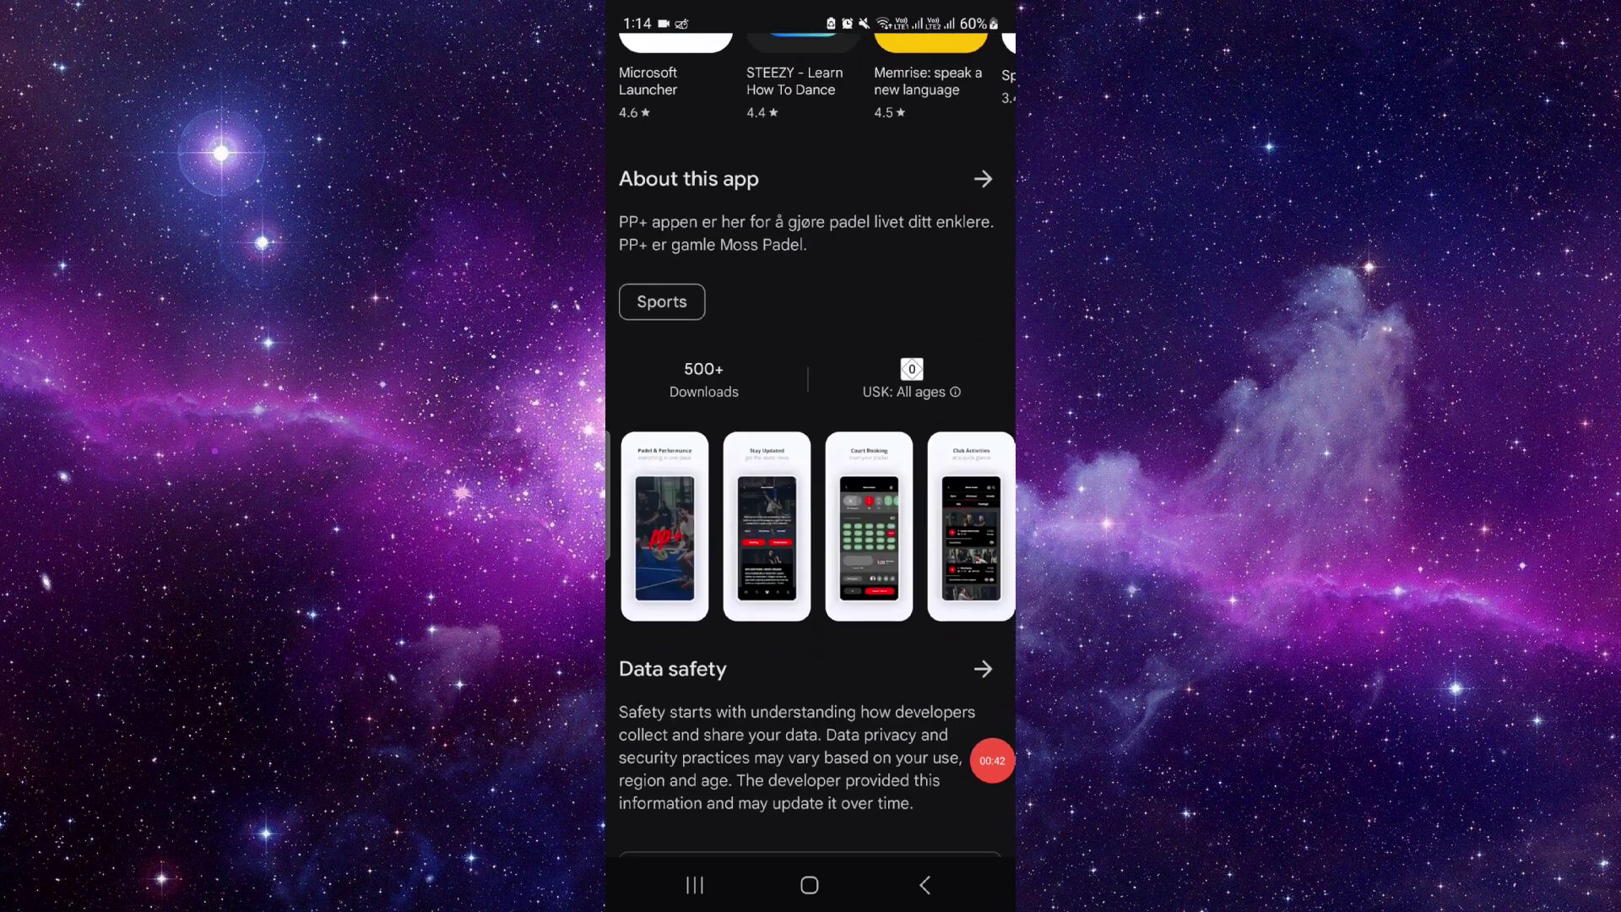
scroll(811, 507, "down", 5)
scroll(811, 507, "down", 1)
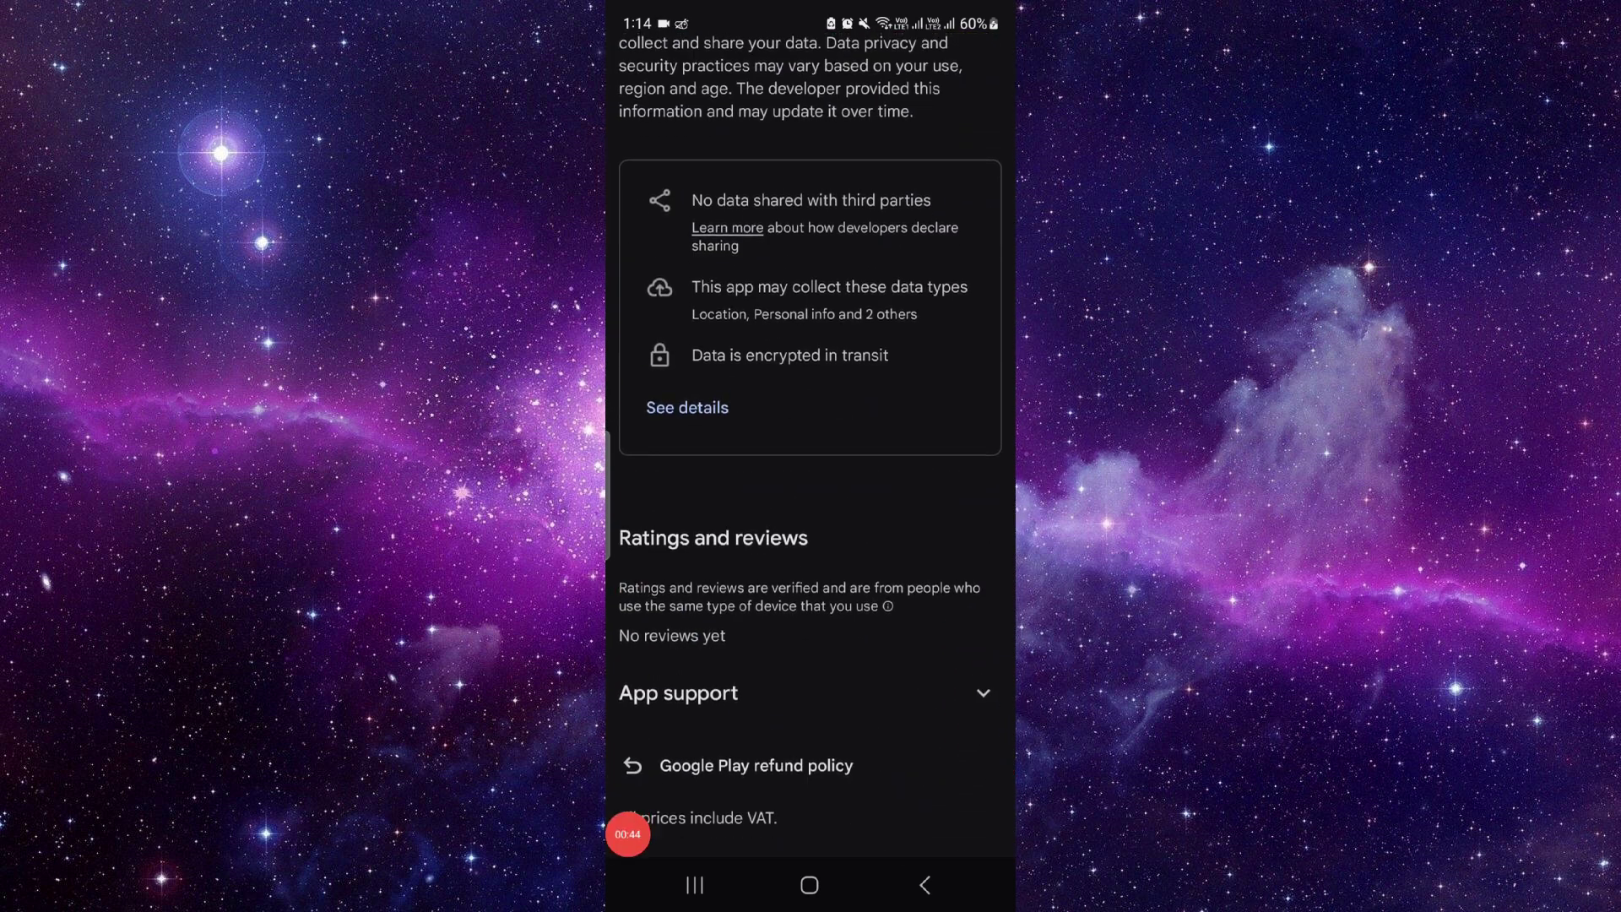
scroll(811, 507, "up", 8)
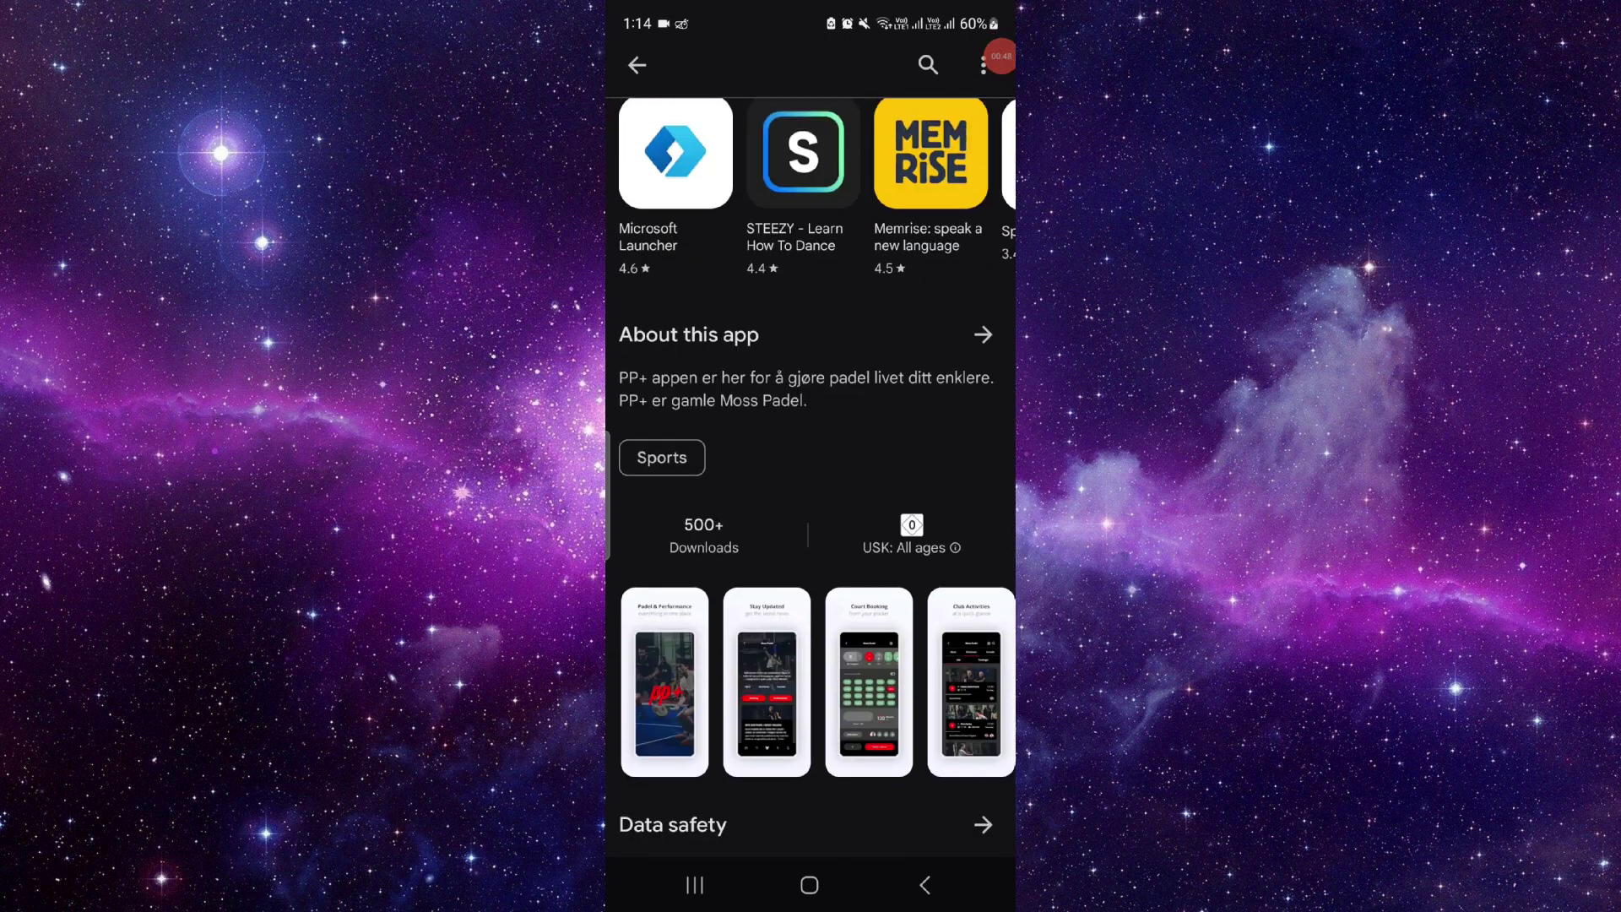
Return to the home screen via Recents, then pull down and dismiss the notification shade.
left_click(695, 886)
scroll(812, 406, "left", 1)
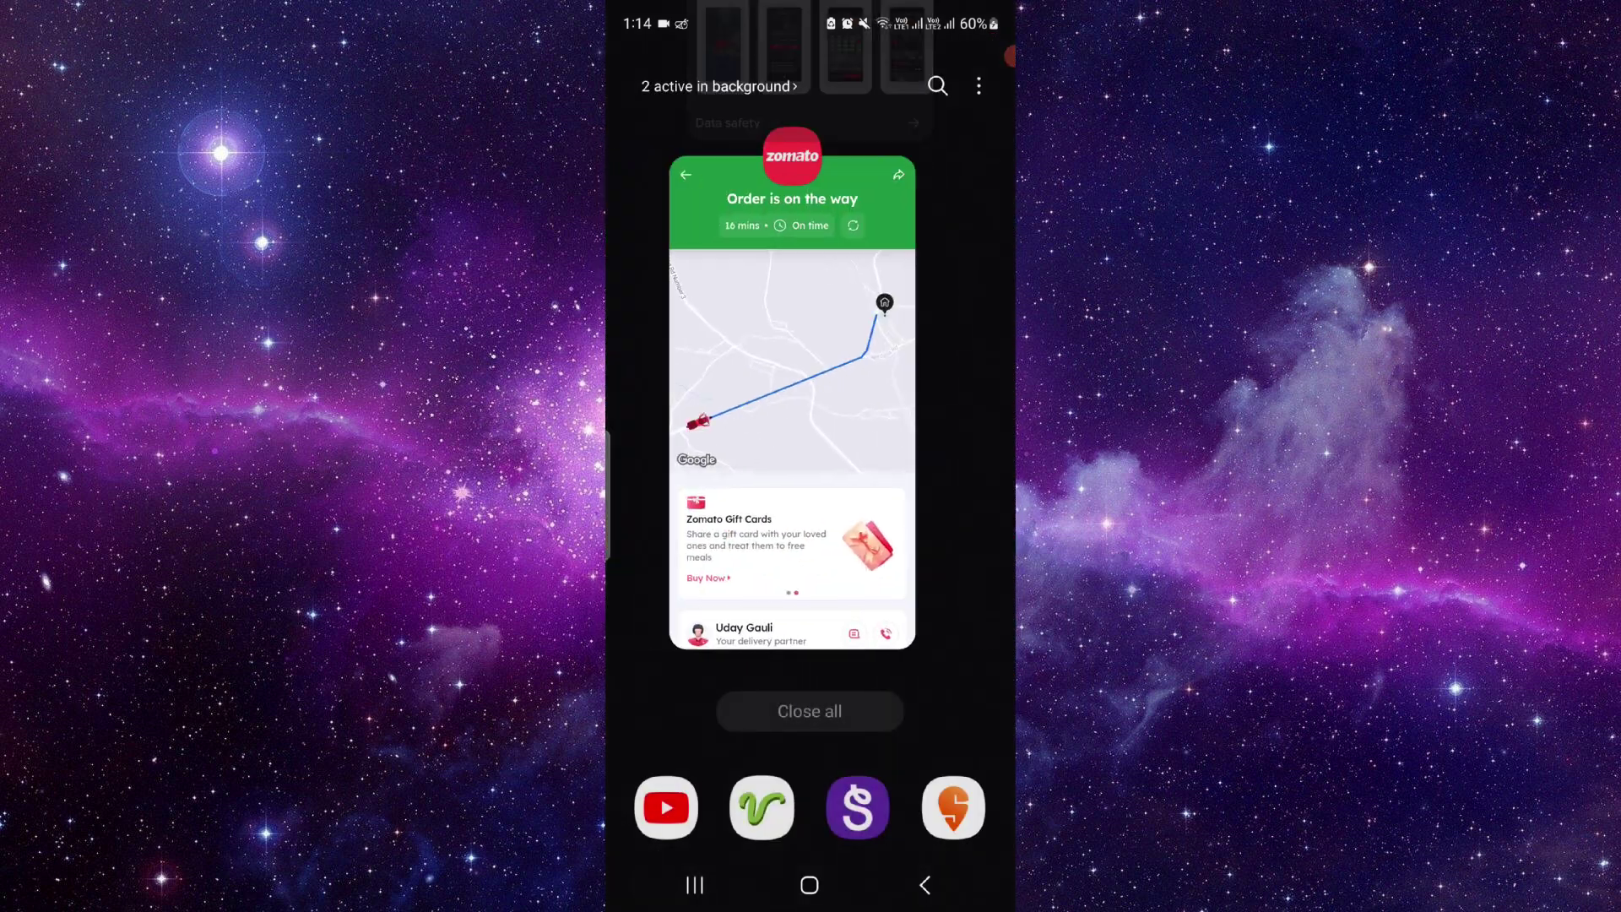
left_click(809, 885)
left_click_drag(810, 13, 811, 380)
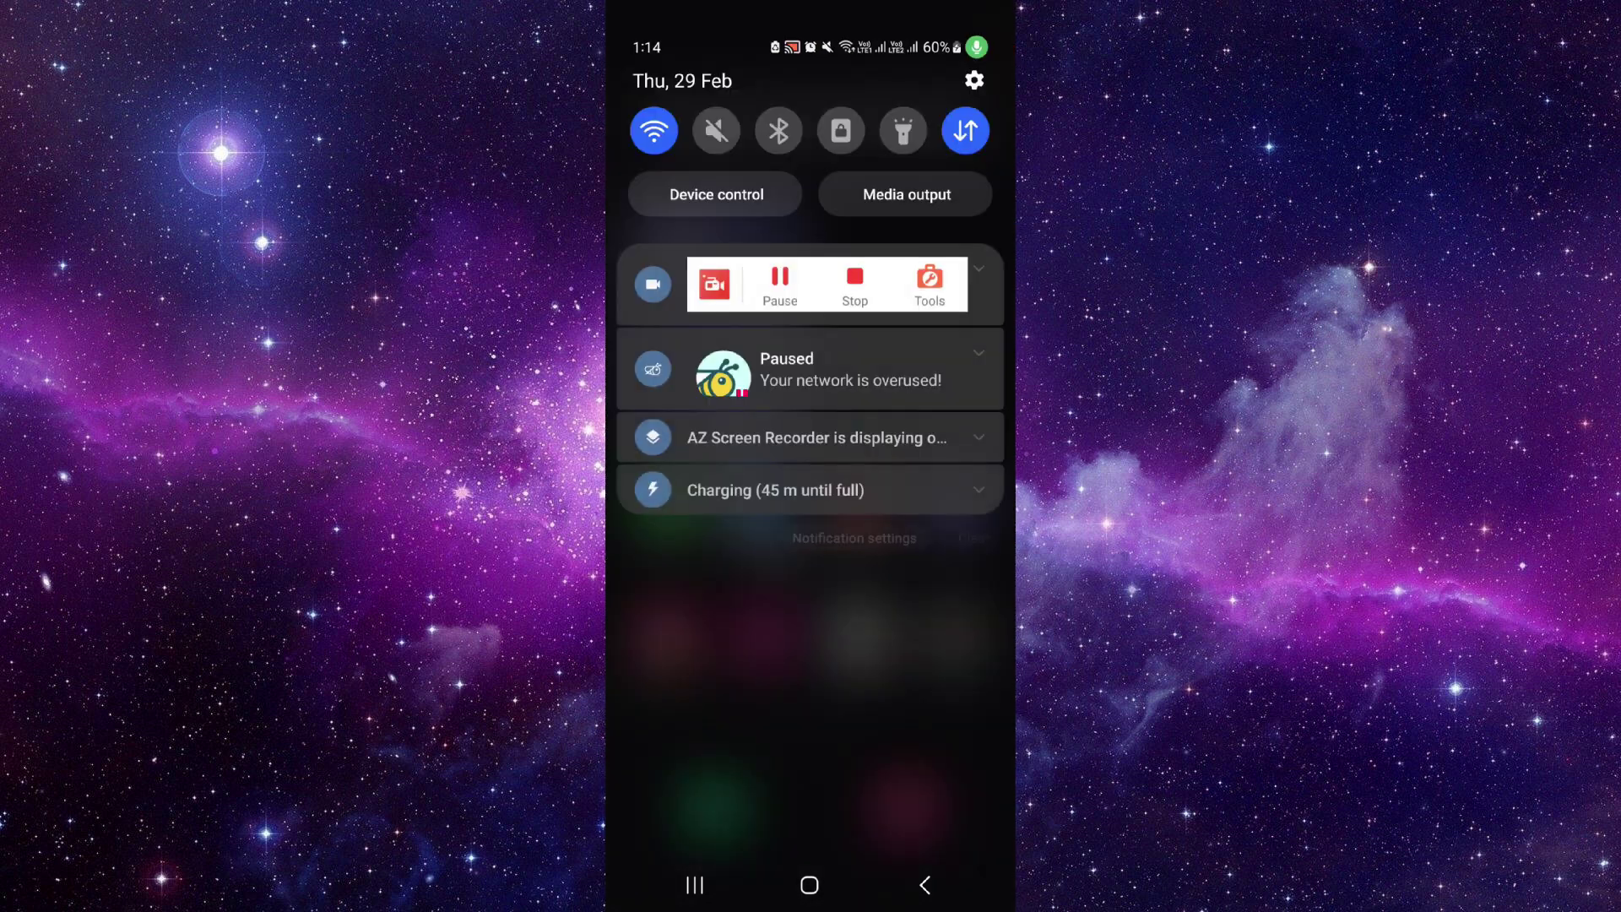
left_click_drag(810, 760, 810, 190)
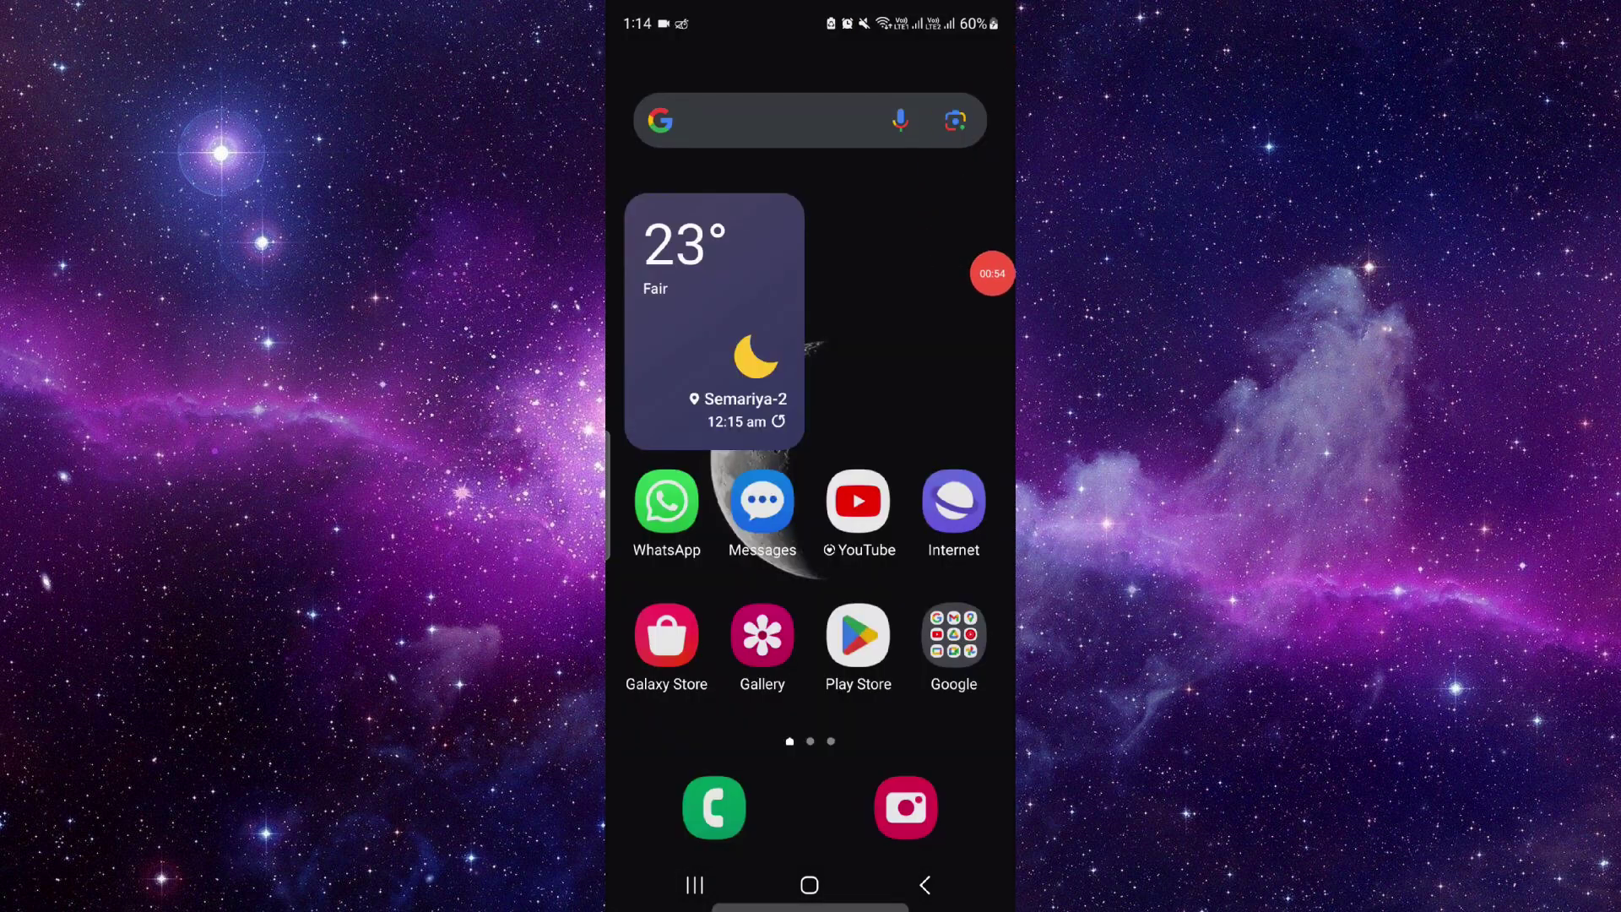